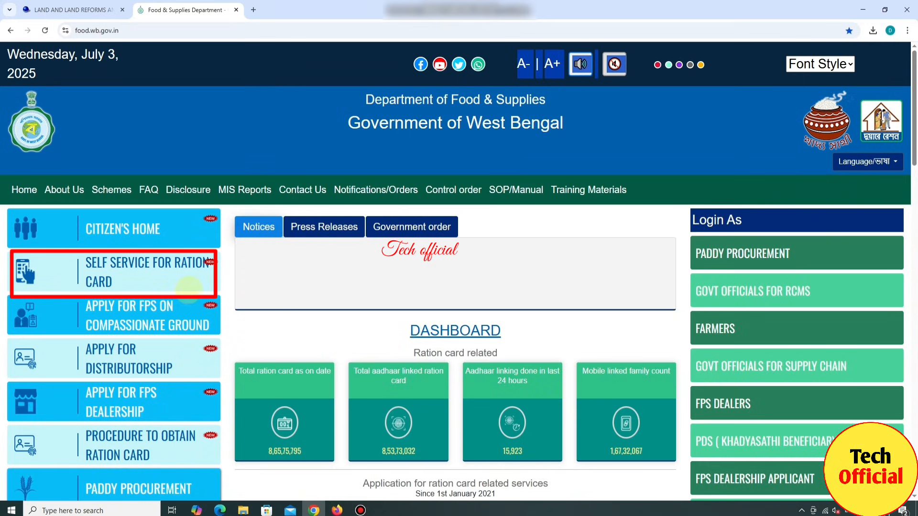
Step: Go to Self Service for Ration Card and start the Change FPS application
left_click(189, 288)
scroll(906, 196, "down", 5)
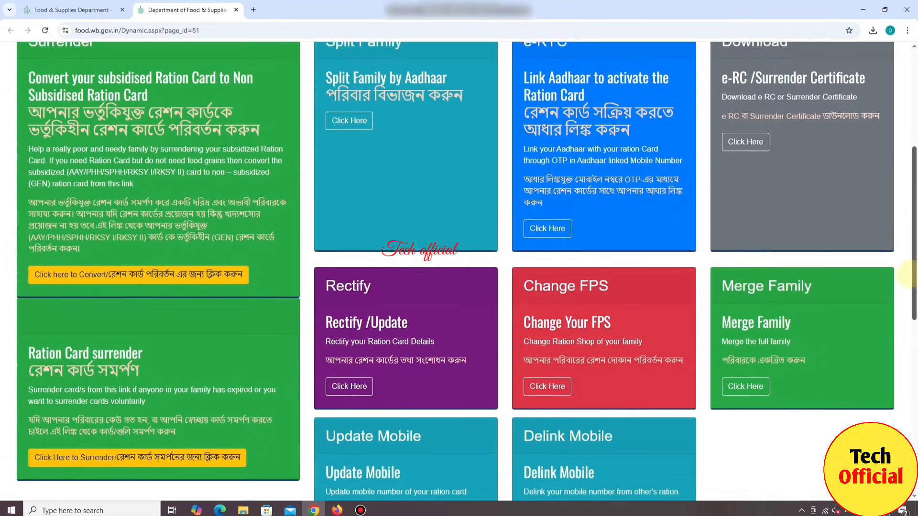
left_click_drag(907, 276, 906, 306)
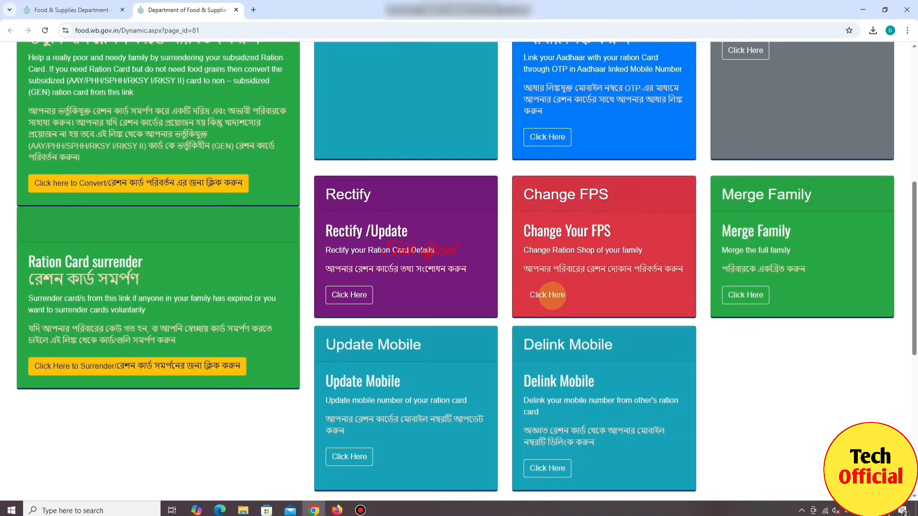
left_click(549, 296)
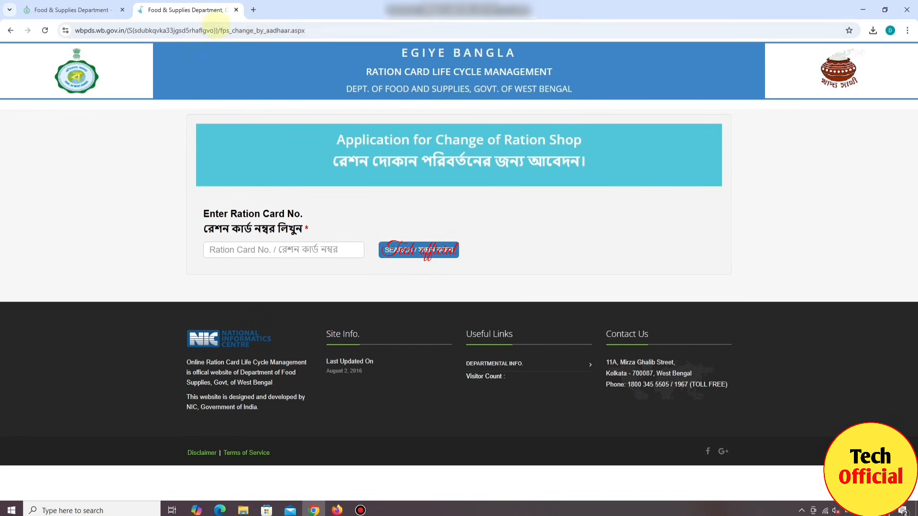
Step: Paste the family's ration card number into the Ration Card No. field
left_click(234, 249)
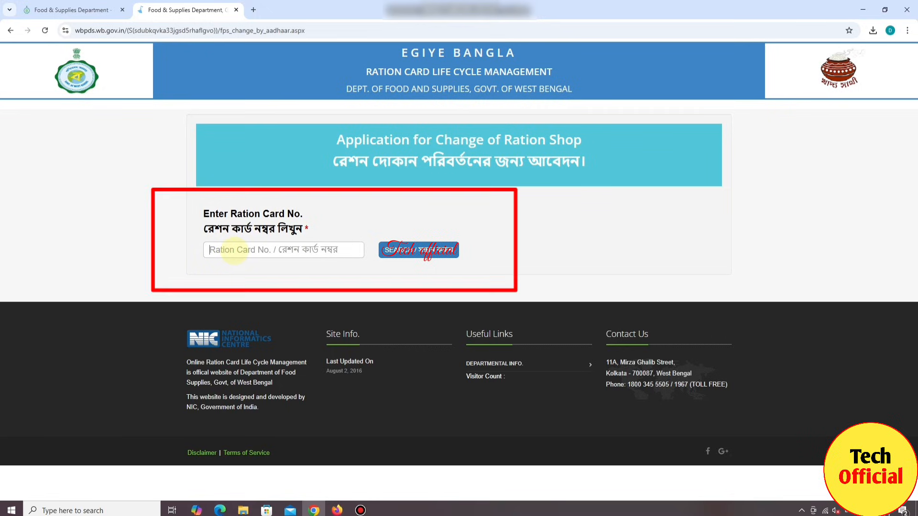
key("ctrl+v")
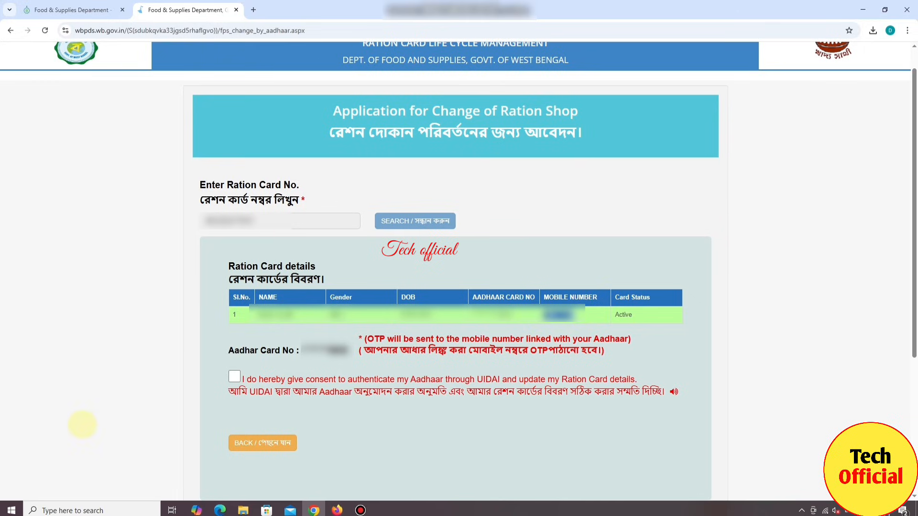
Step: Consent to Aadhaar authentication and send the OTP to the linked mobile
left_click(234, 377)
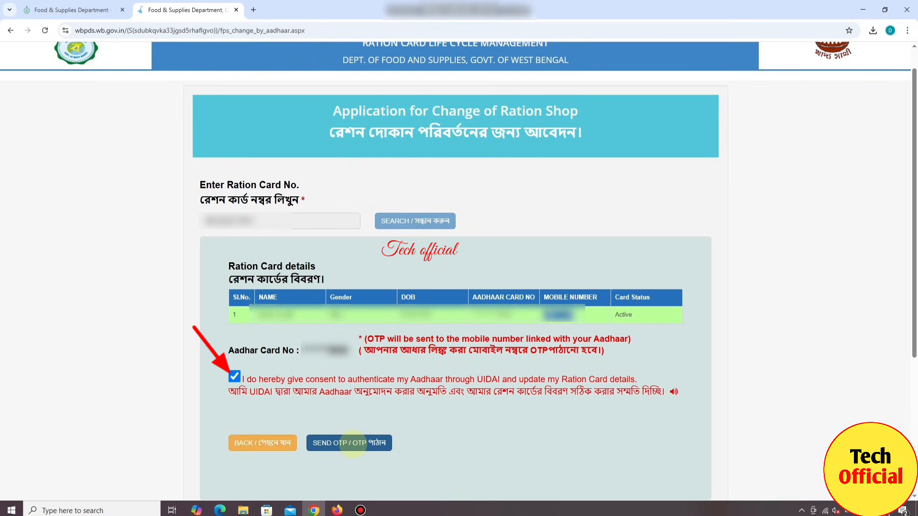
left_click(352, 443)
scroll(451, 403, "down", 5)
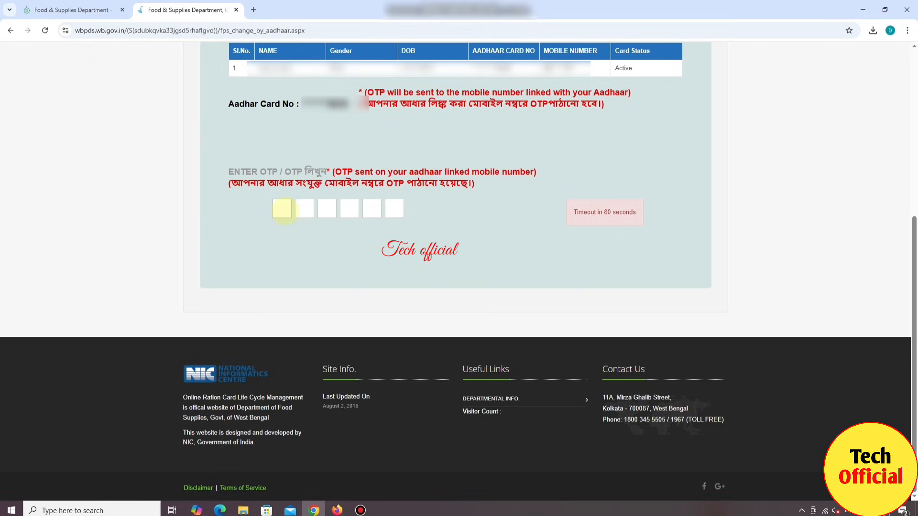
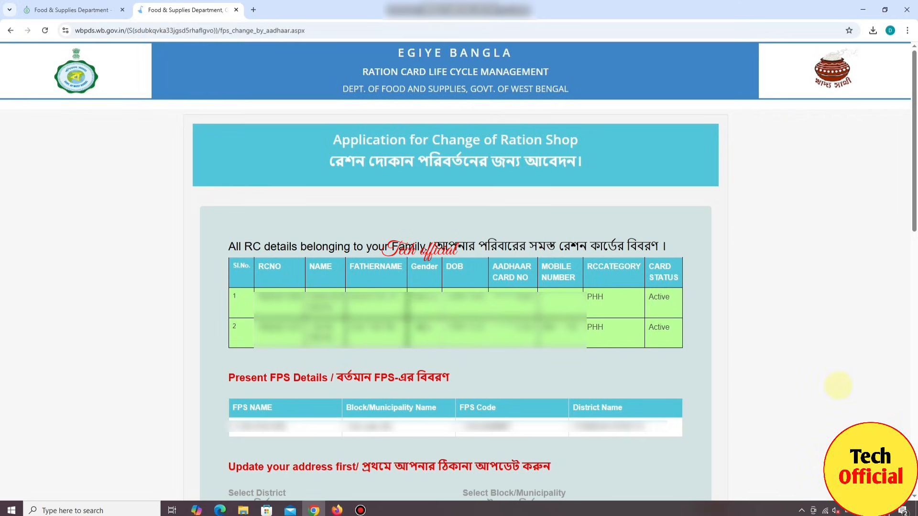
Step: Choose the block, gram panchayat PULSITA and village PATHARIA for the new address
scroll(384, 118, "down", 9)
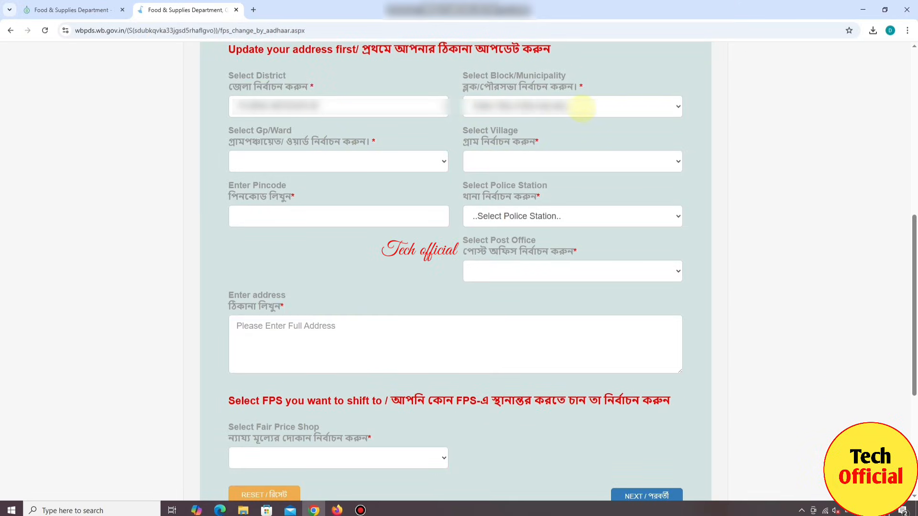
left_click(582, 109)
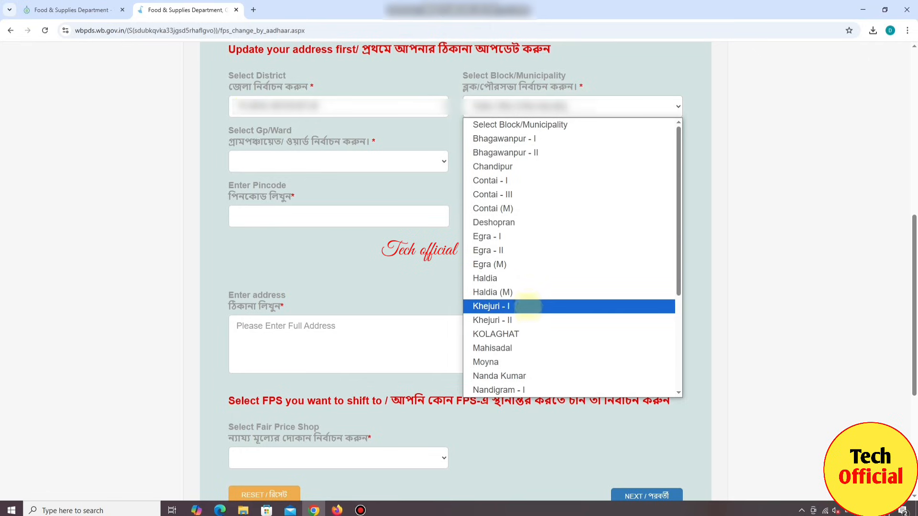
left_click(514, 333)
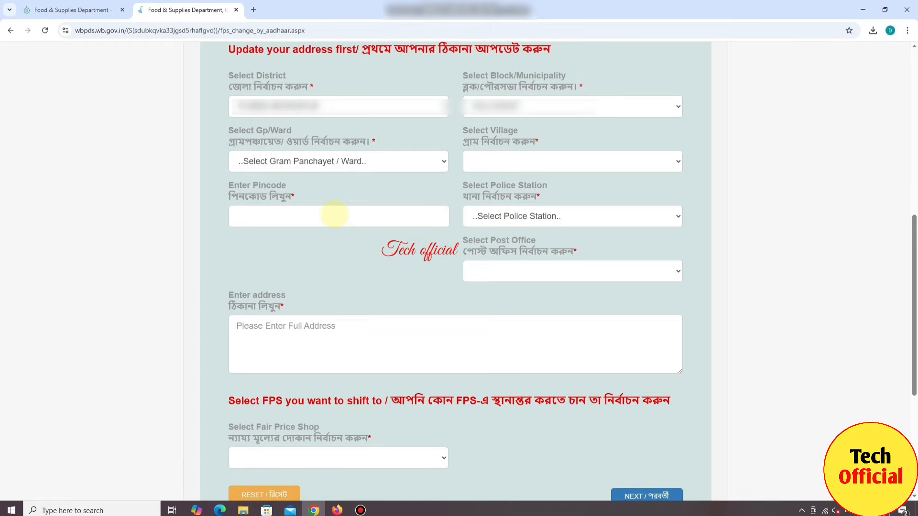
left_click(420, 158)
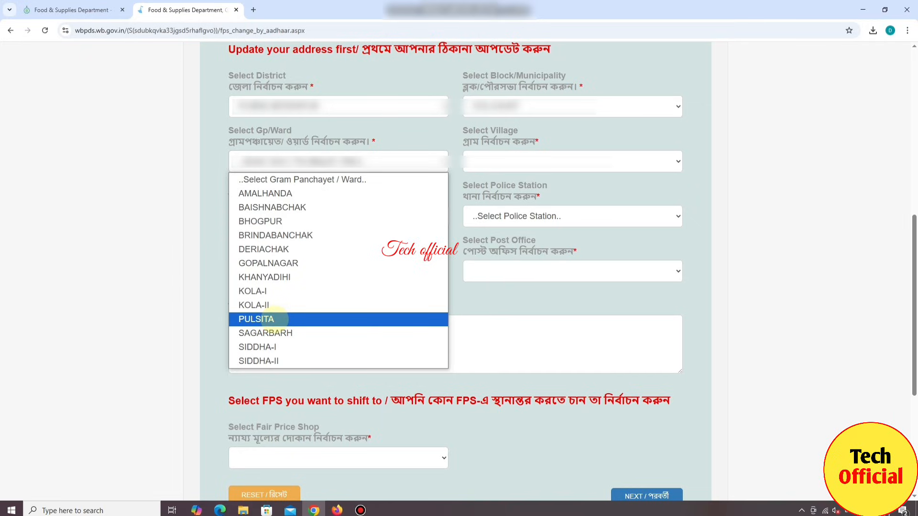
left_click(274, 319)
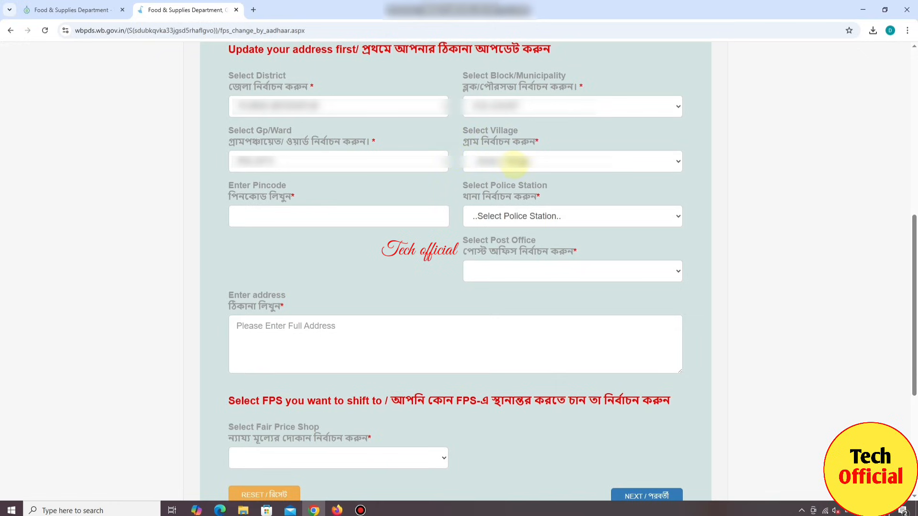
left_click(515, 163)
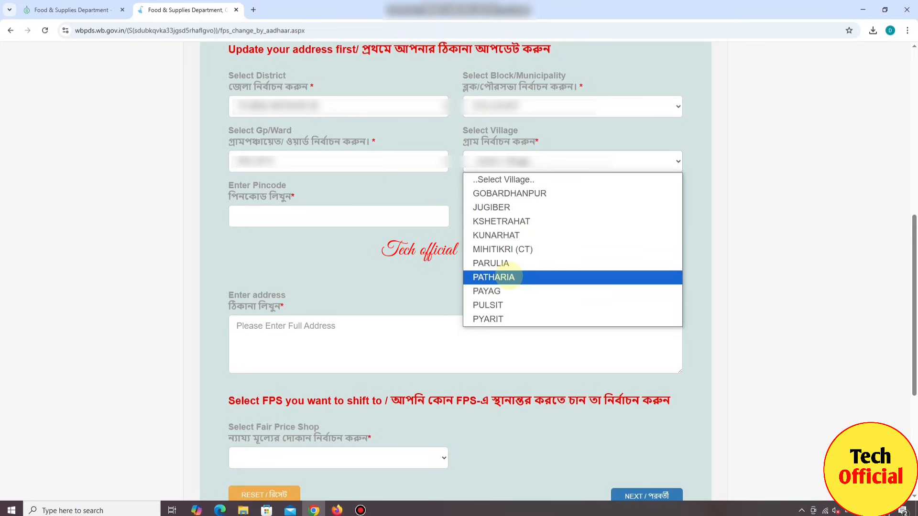
left_click(494, 277)
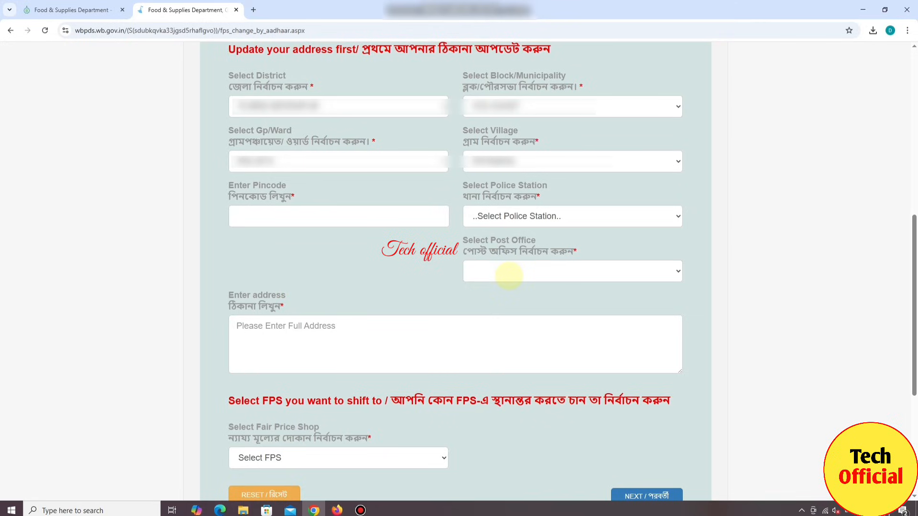
Step: Enter the pincode and choose the police station and post office for the new address
type("******")
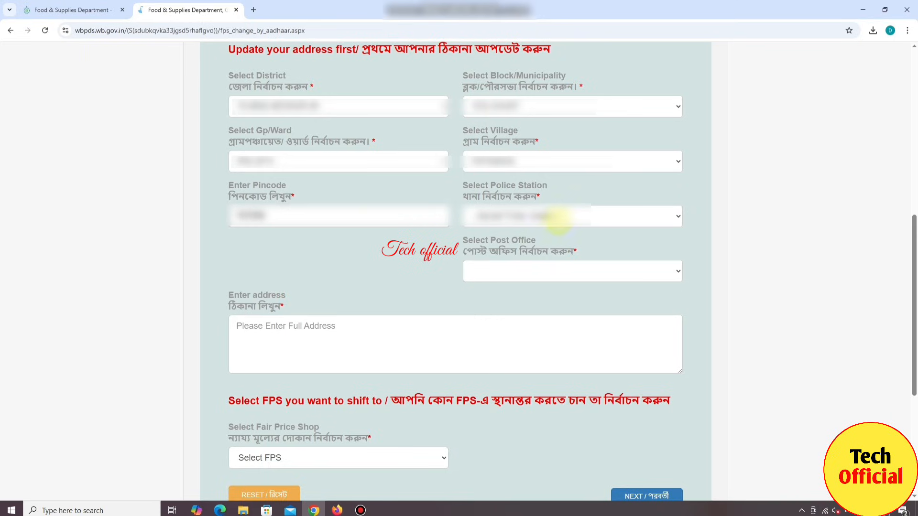
left_click(569, 218)
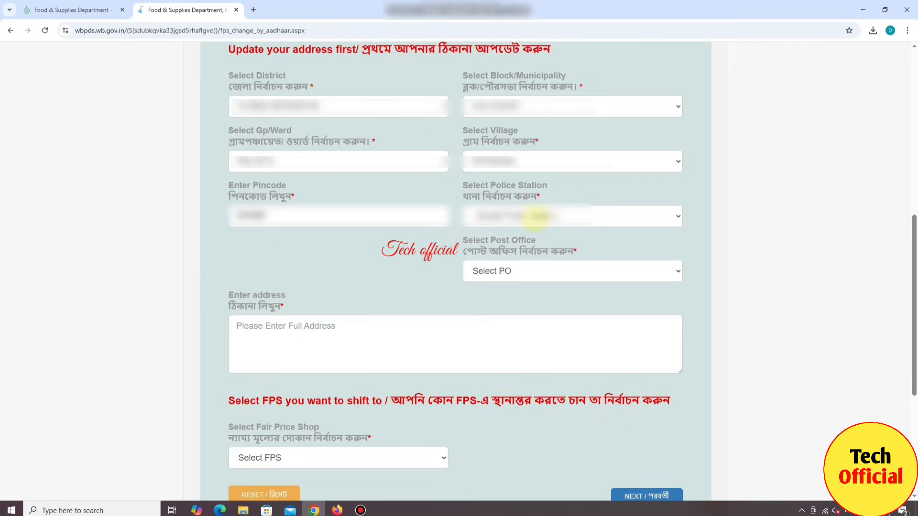
left_click(536, 217)
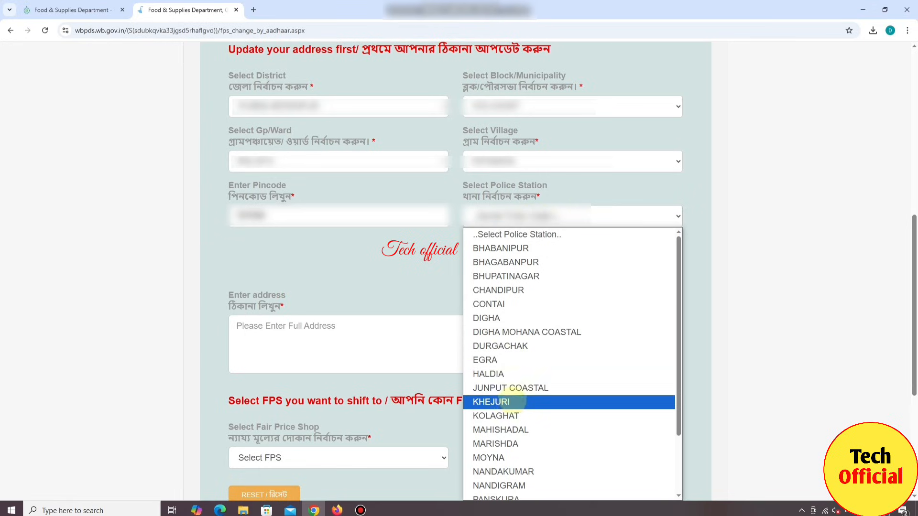
left_click(496, 416)
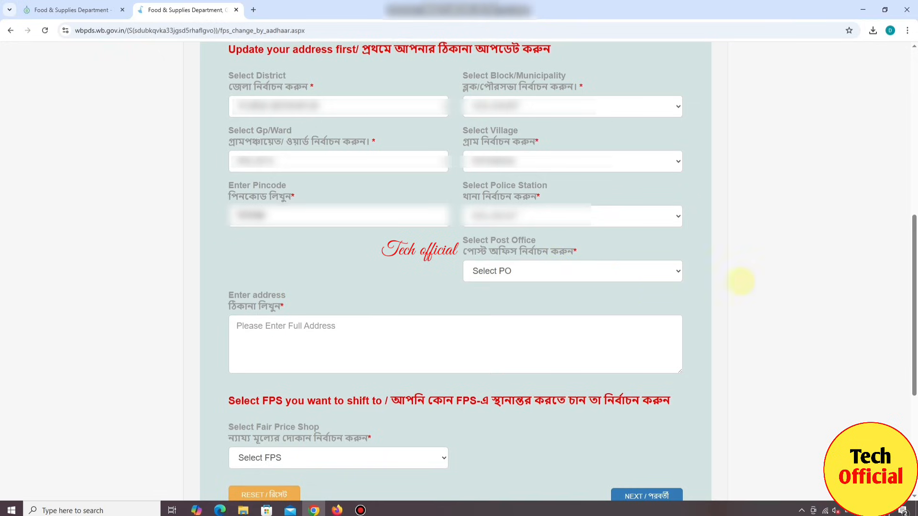
left_click(653, 267)
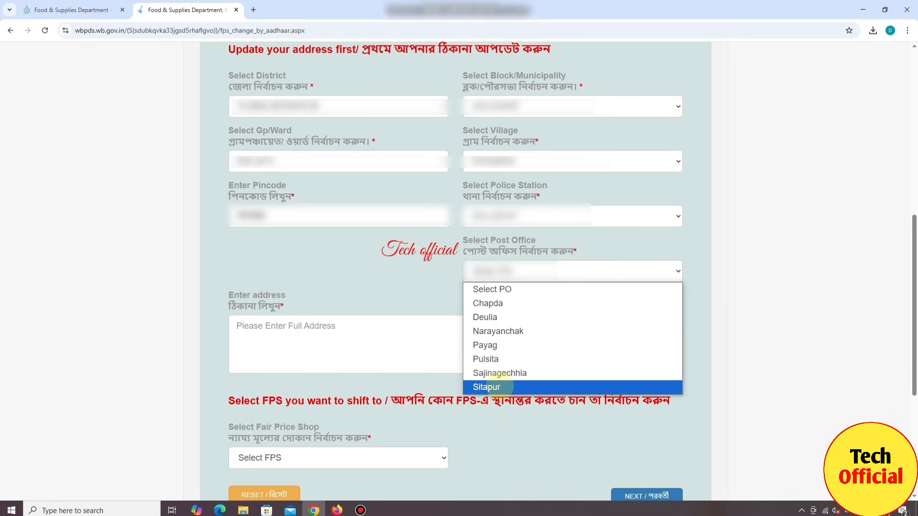
left_click(487, 304)
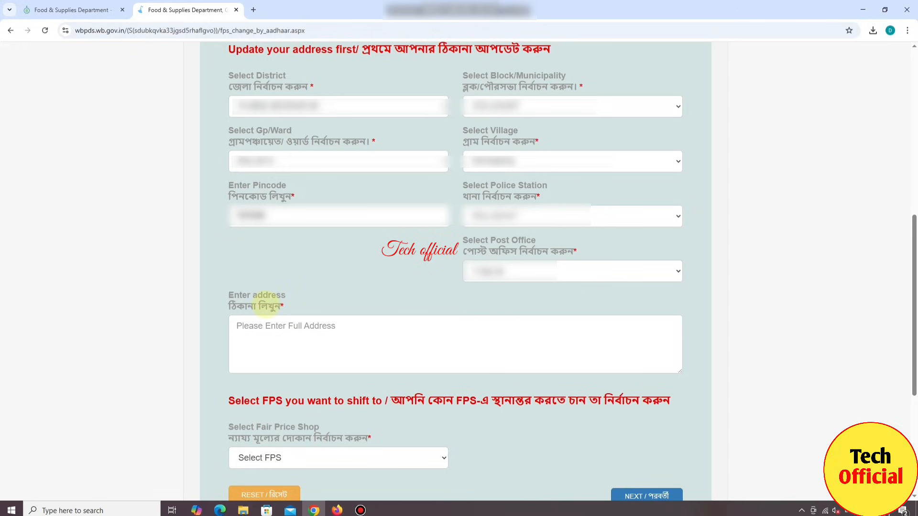
left_click(262, 327)
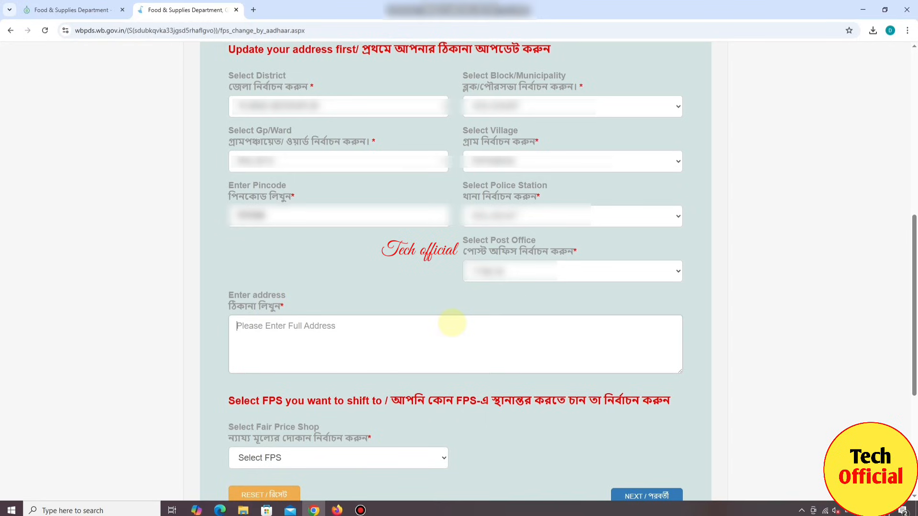
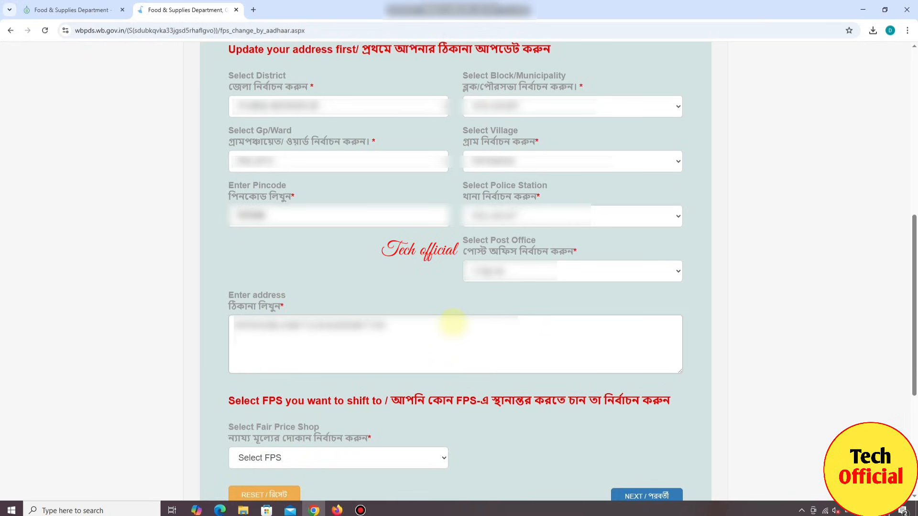
Step: Type the new residential address into the address box
scroll(453, 324, "down", 5)
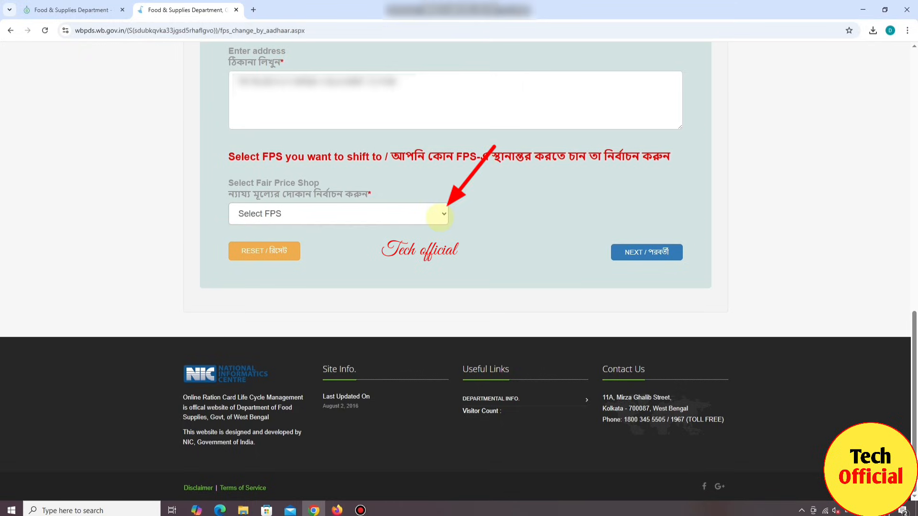
Step: Select the new fair price shop and proceed to its New FPS details
left_click(439, 215)
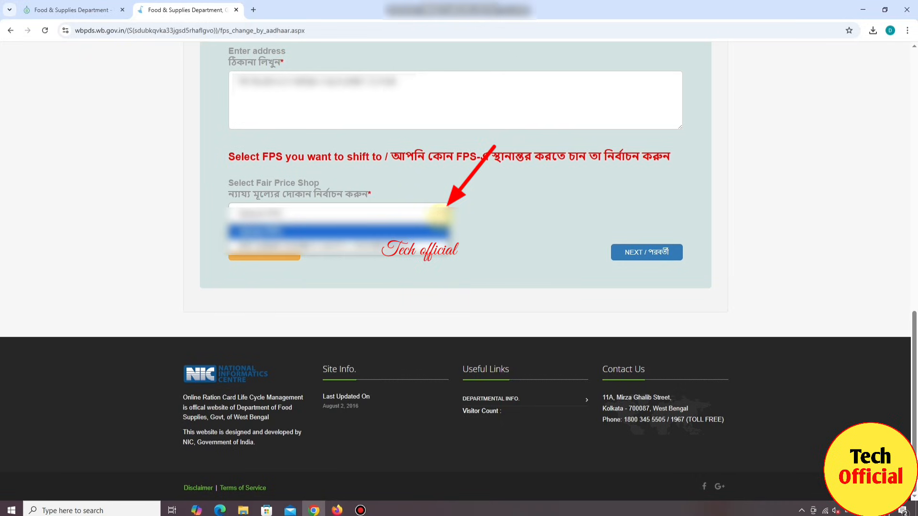
left_click(378, 232)
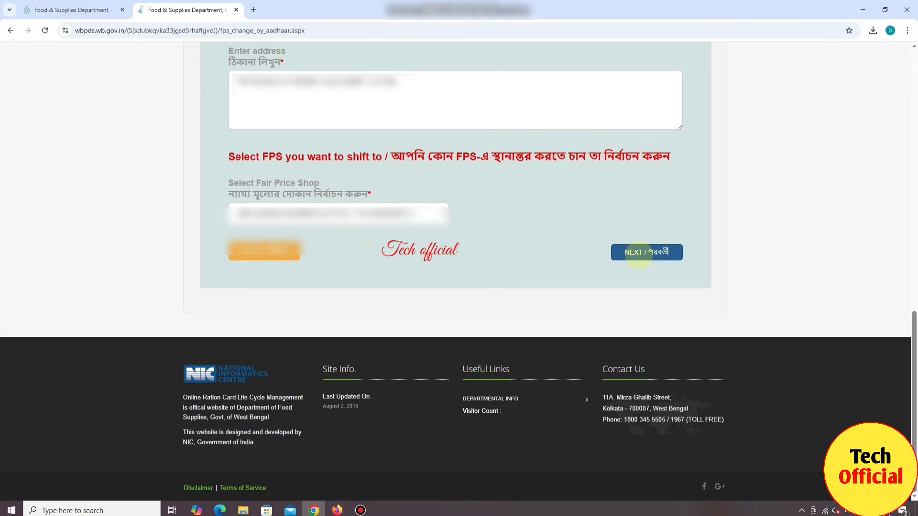
left_click(638, 253)
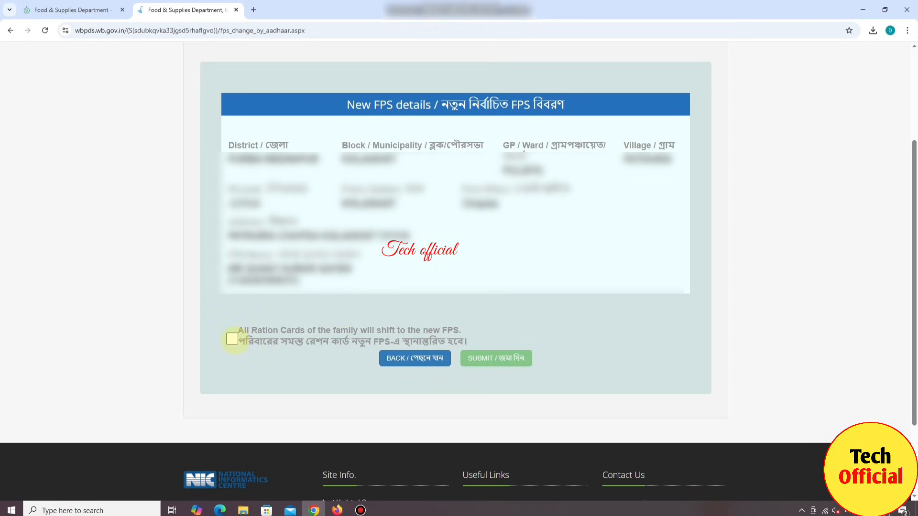
Step: Agree to shift all family cards, submit the change, and open E-RC Download with a fresh captcha
left_click(232, 339)
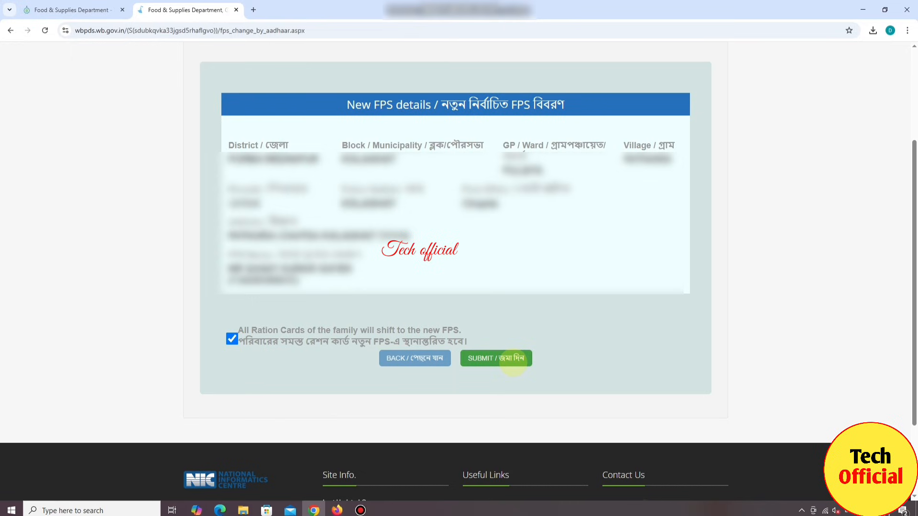
left_click(513, 360)
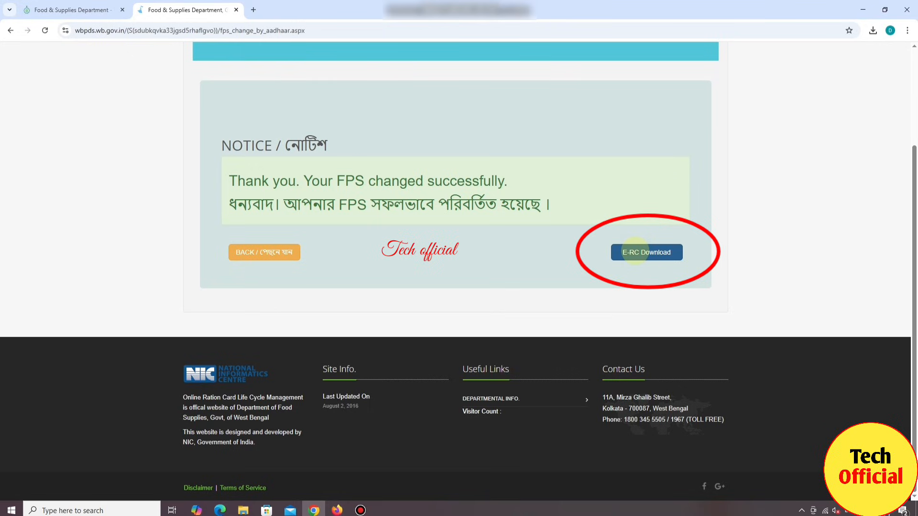
left_click(635, 252)
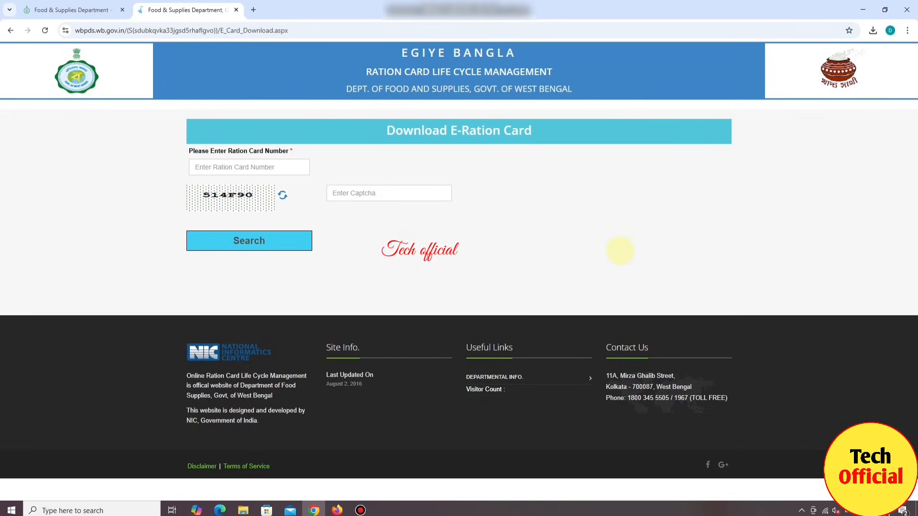
left_click(282, 195)
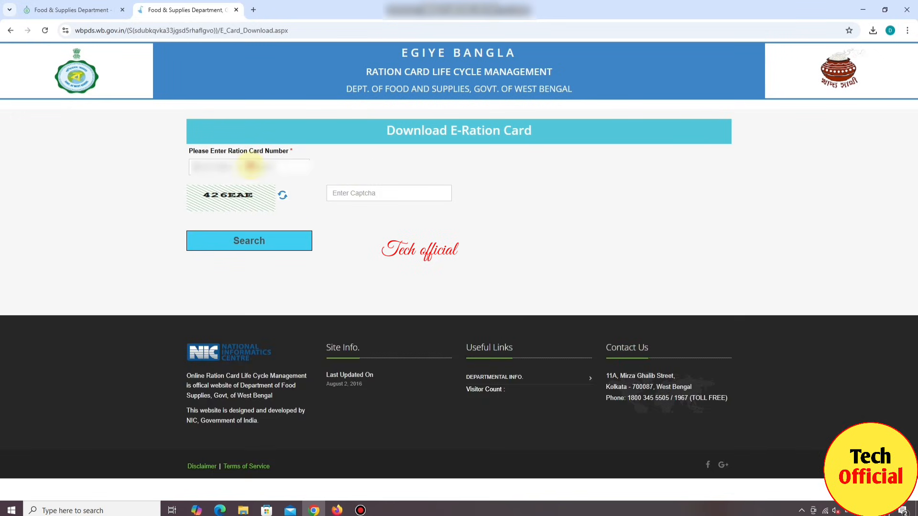
Step: Enter the ration card number and captcha text, then search for the card's OTP options
left_click(251, 167)
type("00")
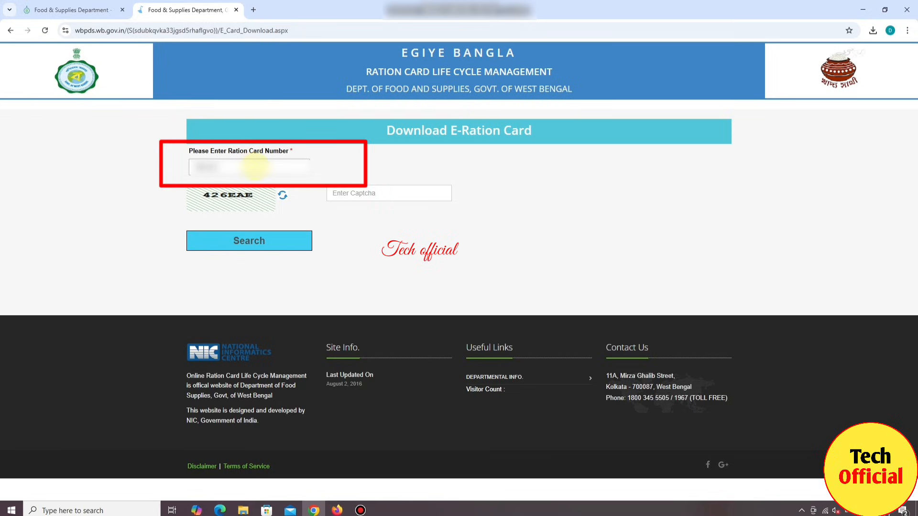
type("000")
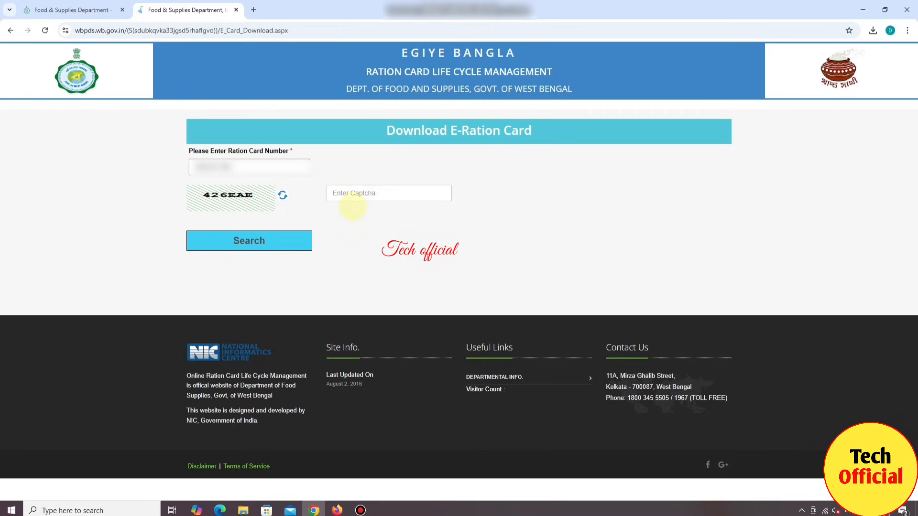
left_click(362, 194)
type("42")
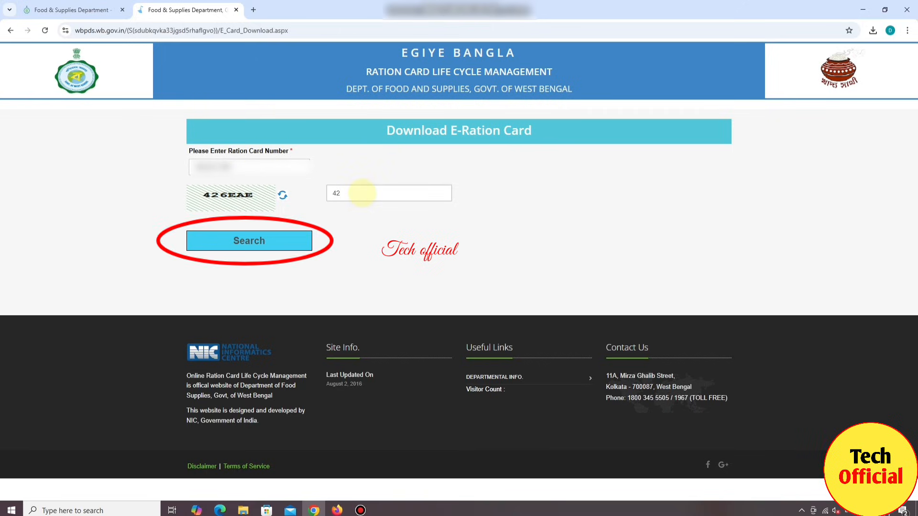
type("6EAE")
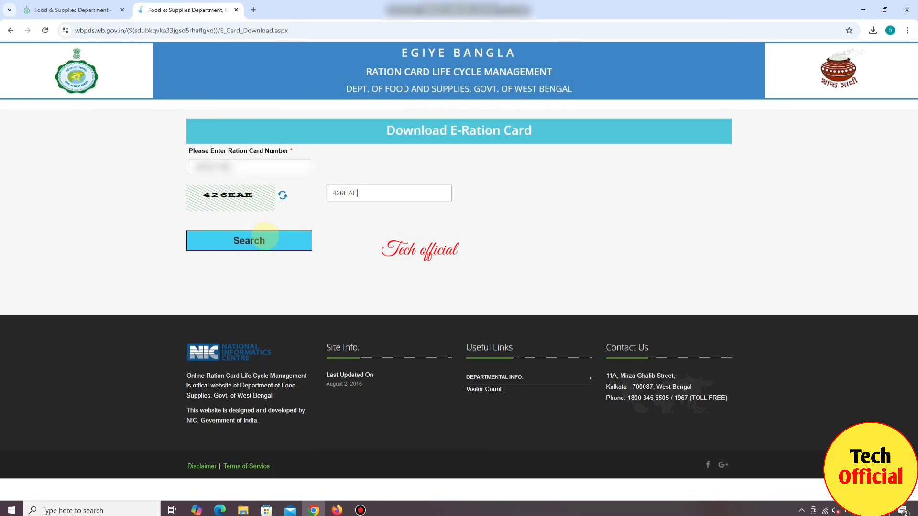
left_click(264, 237)
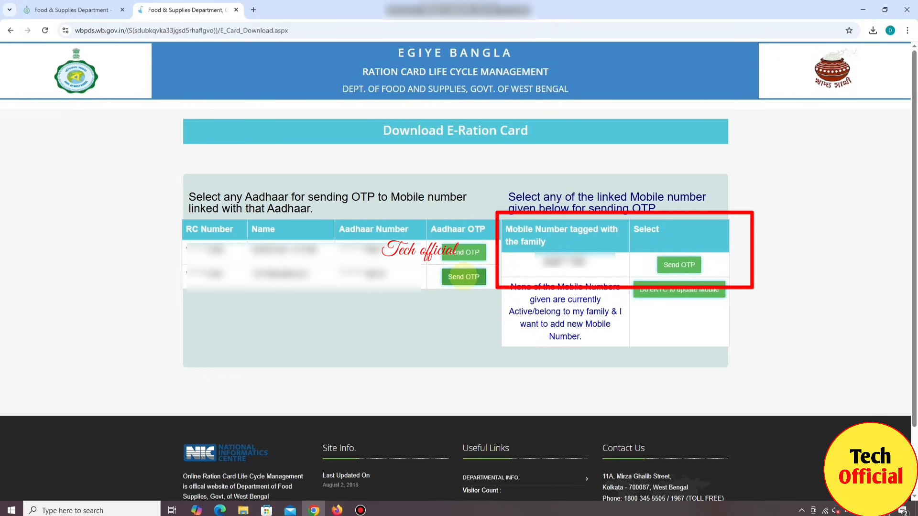
Step: Request an Aadhaar OTP for the second family member and begin entering the six-digit code
left_click(463, 276)
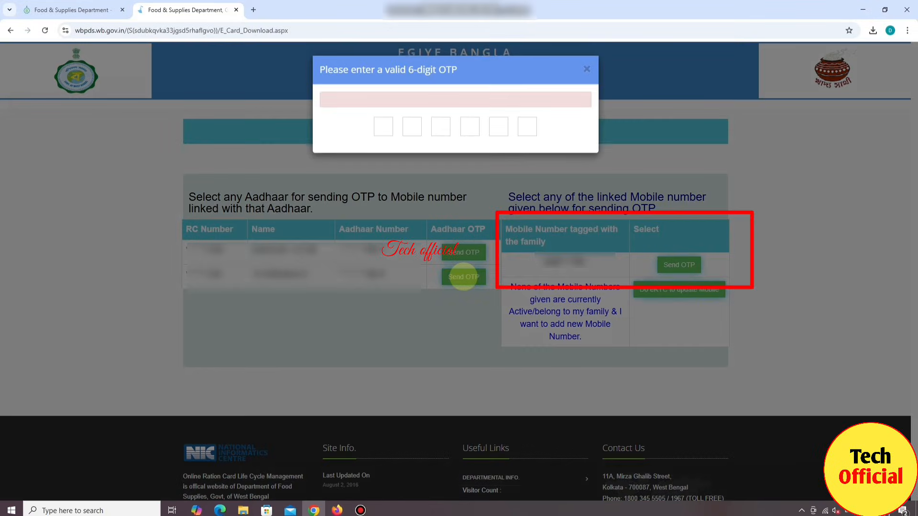
left_click(383, 138)
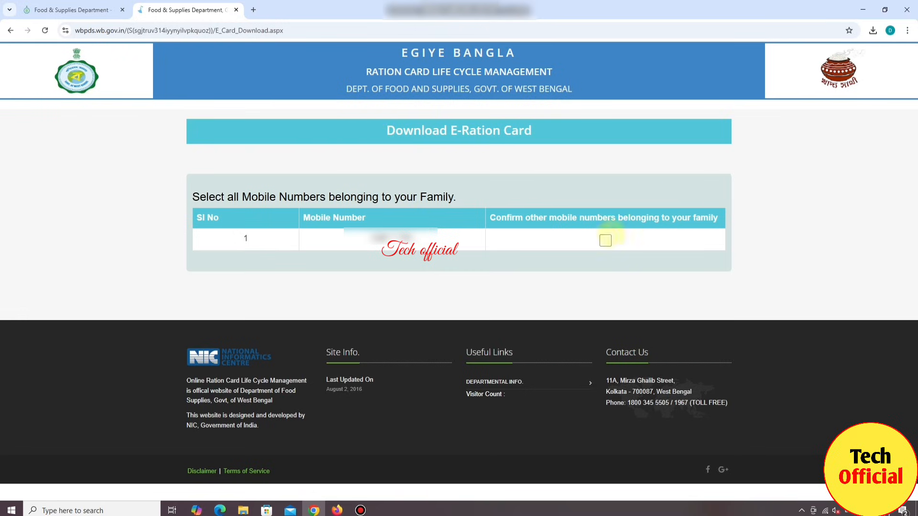
Step: Tick the family mobile confirmation box, confirm the mobile numbers and accept the alert
left_click(605, 240)
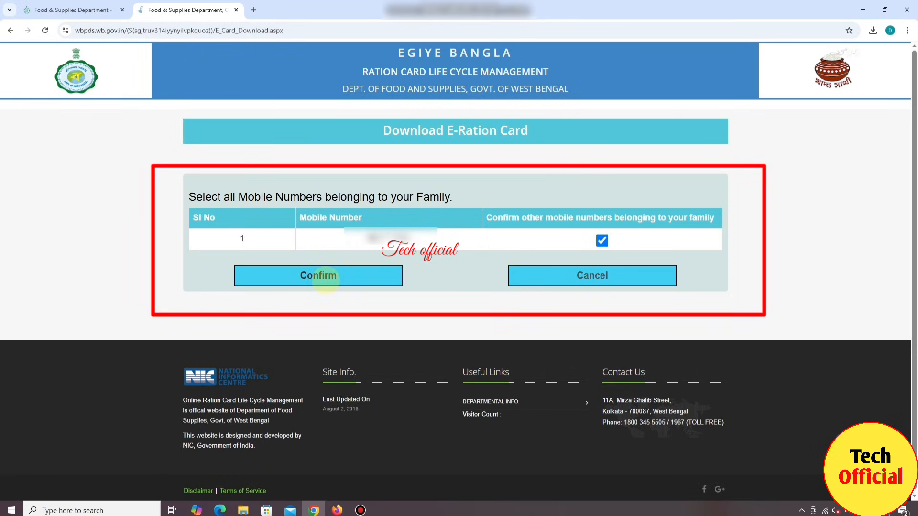
left_click(326, 280)
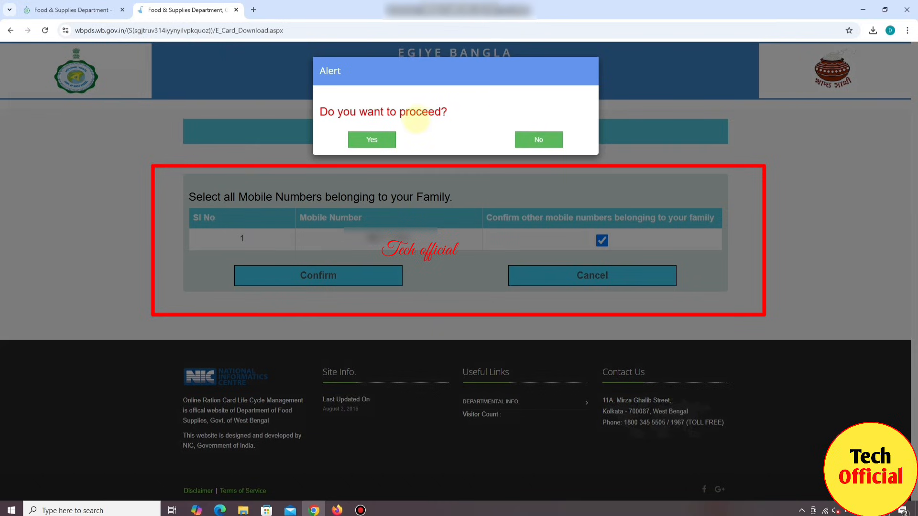
left_click(372, 139)
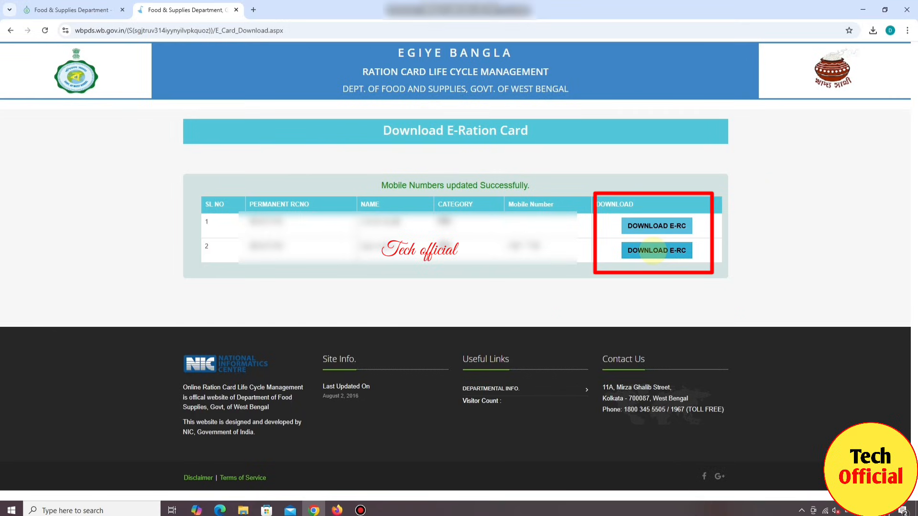
Step: Download the second family member's e-Ration Card using its DOWNLOAD E-RC button
left_click_drag(381, 185, 473, 205)
left_click(641, 251)
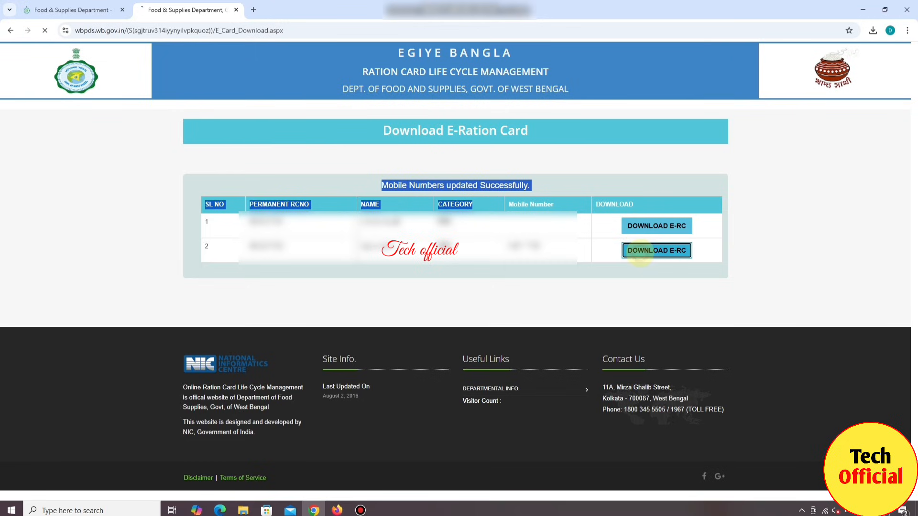